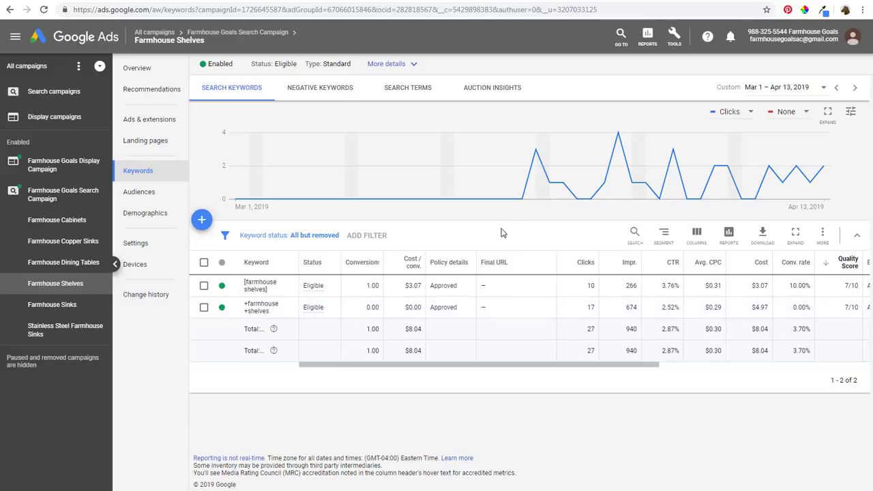
click(414, 94)
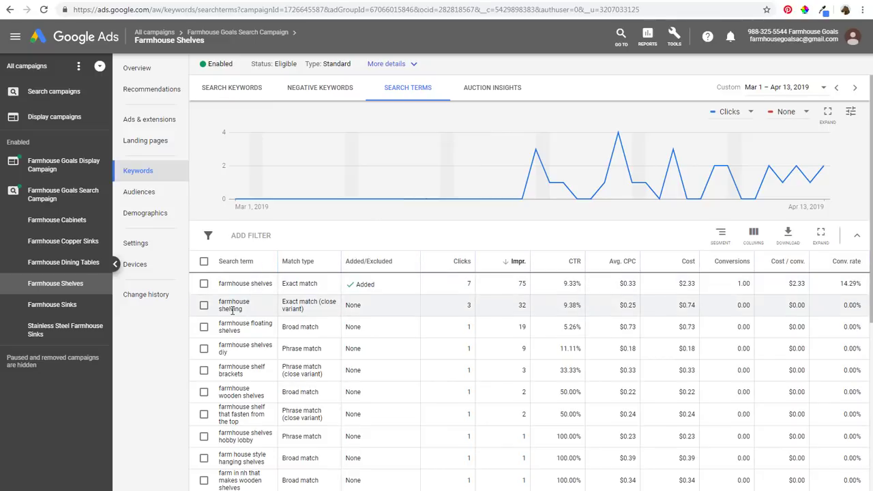
mouse_move(299, 266)
click(235, 89)
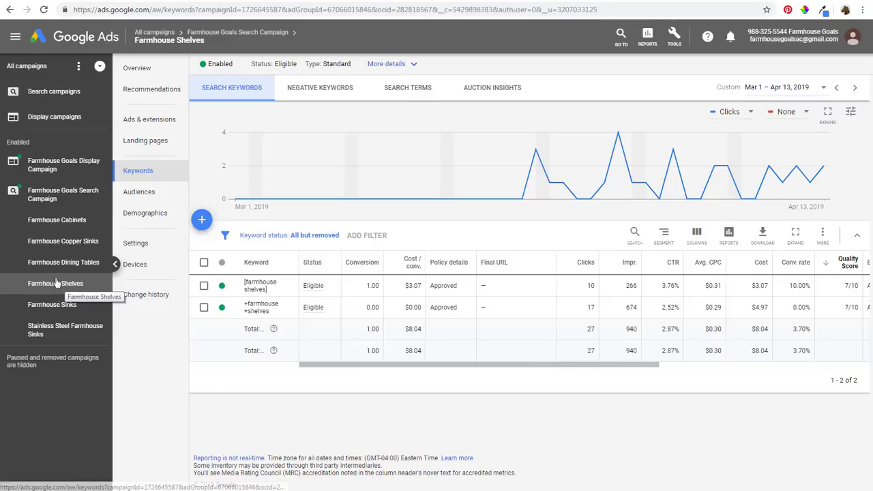
click(406, 90)
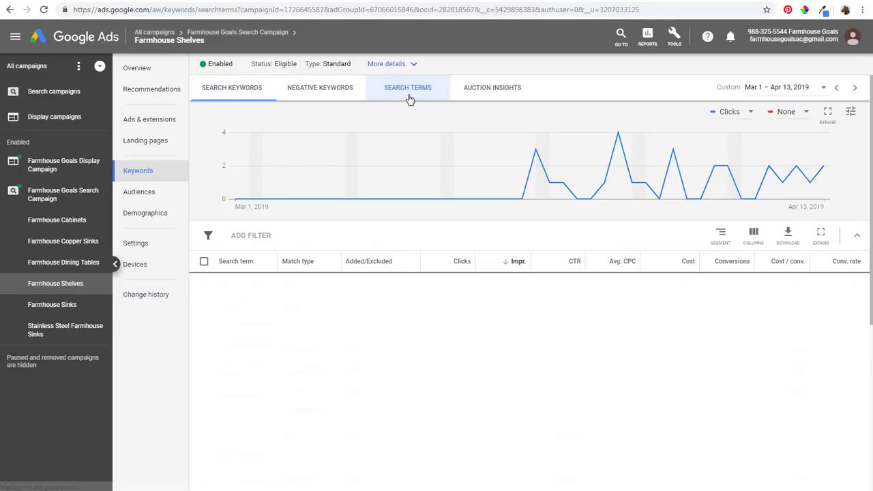
scroll(423, 276, down, 1)
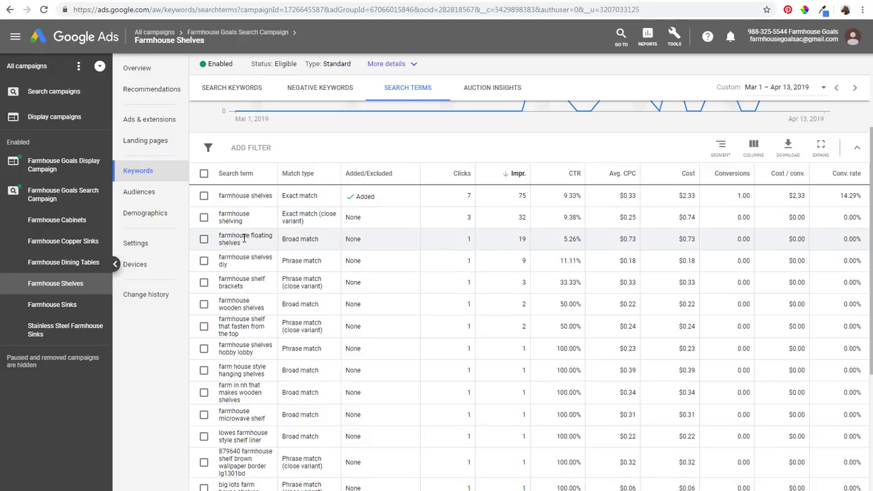
click(203, 239)
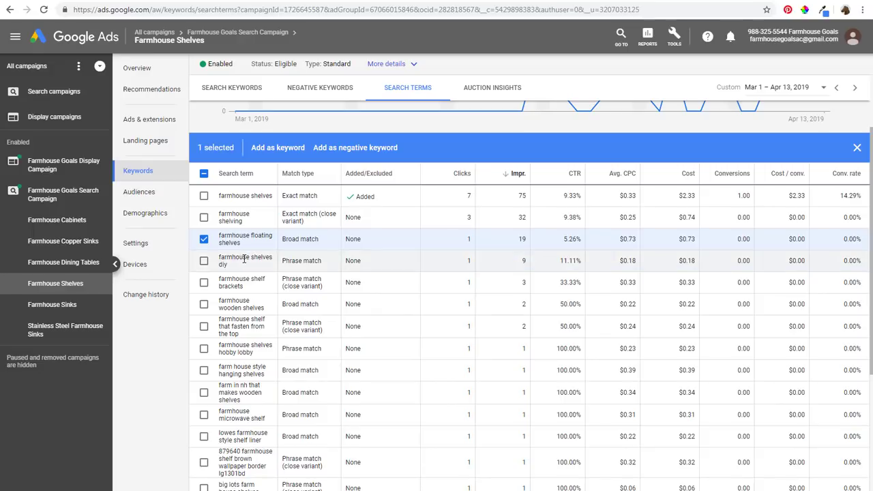
click(203, 240)
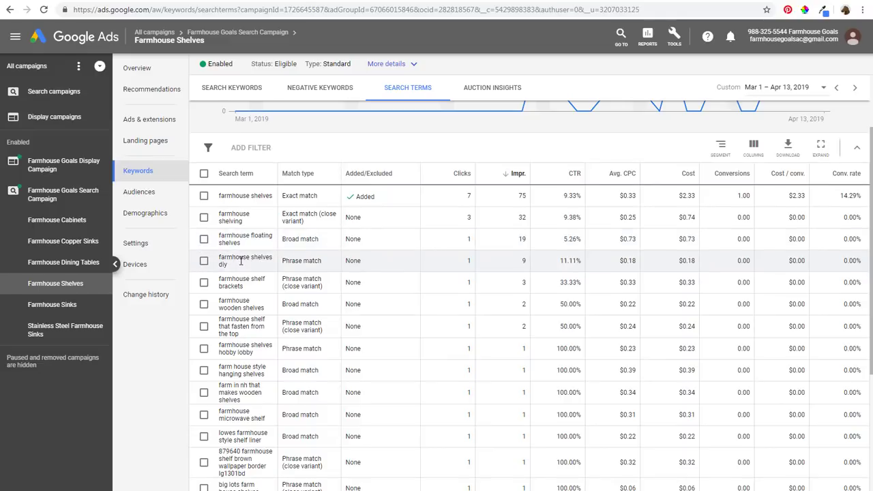
click(204, 261)
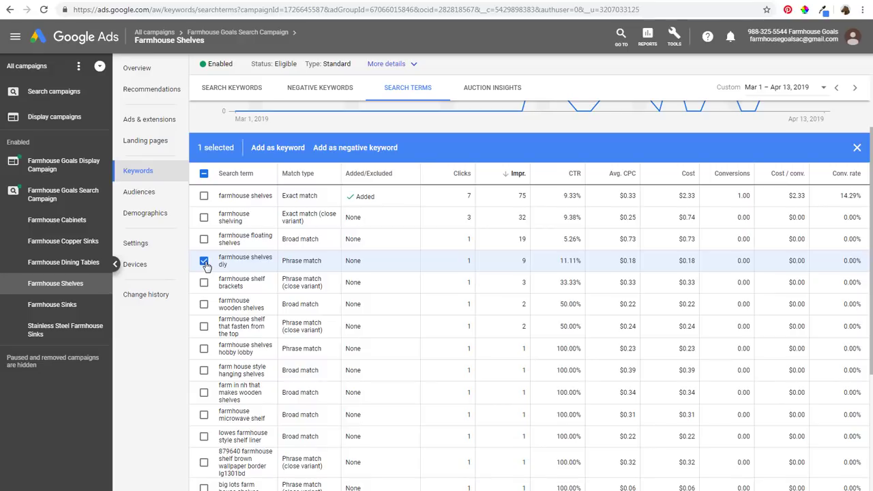
click(204, 261)
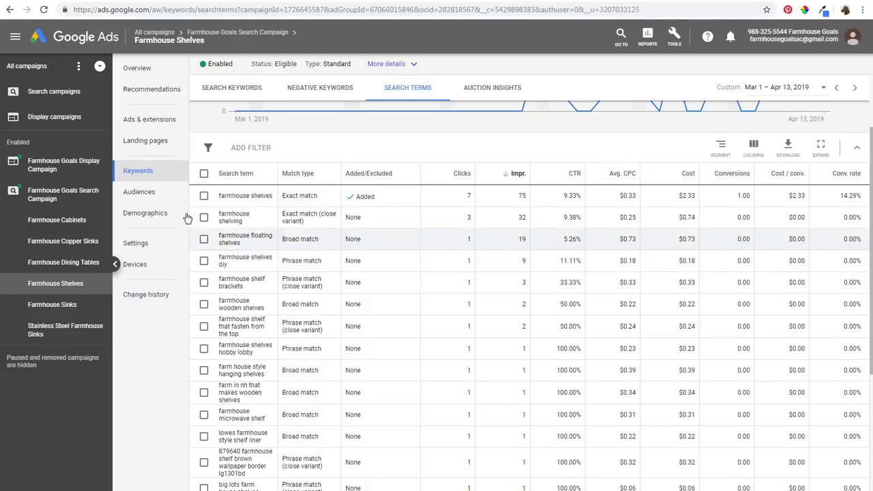
click(219, 92)
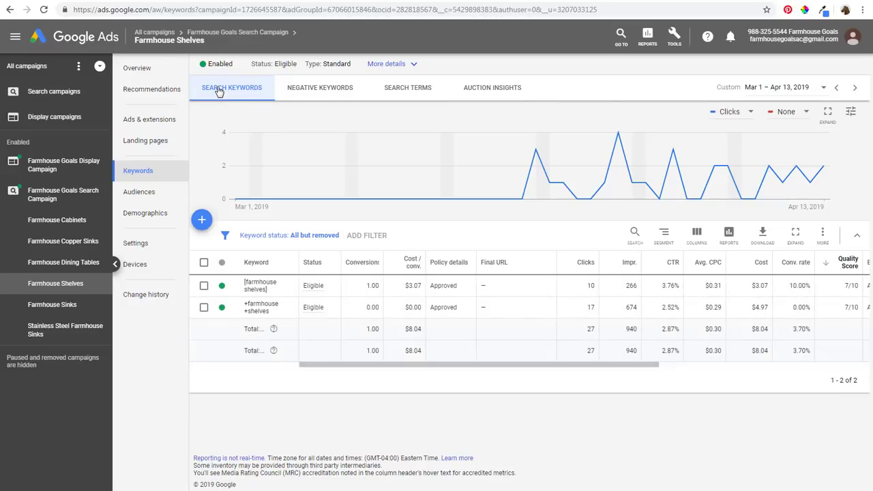
Step: Open the Add Keywords panel for the Farmhouse Shelves ad group and review the match types note
click(203, 221)
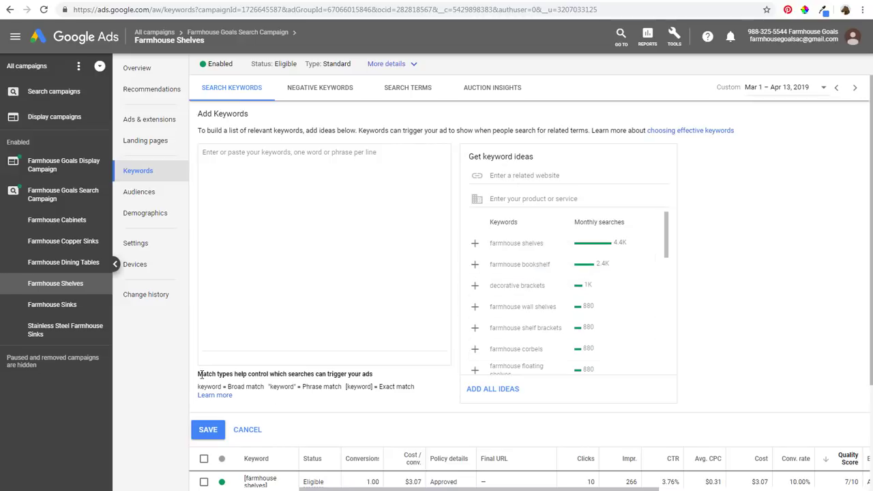
drag(201, 375, 341, 375)
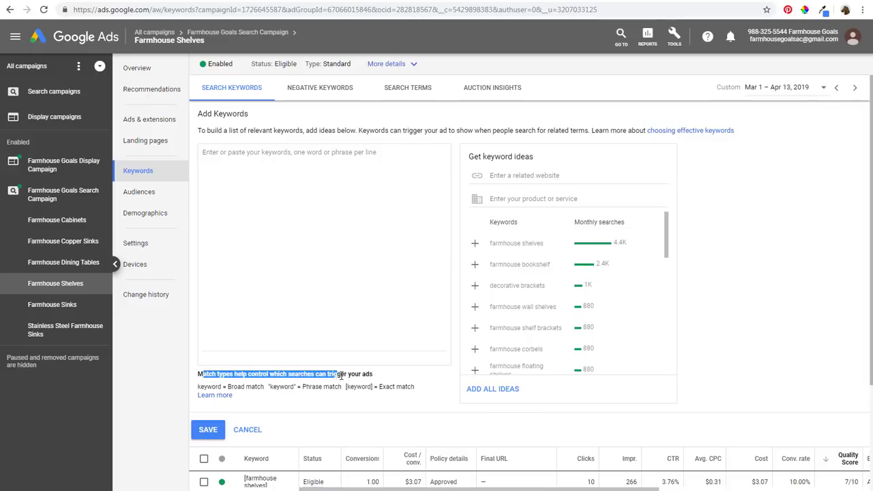
click(359, 375)
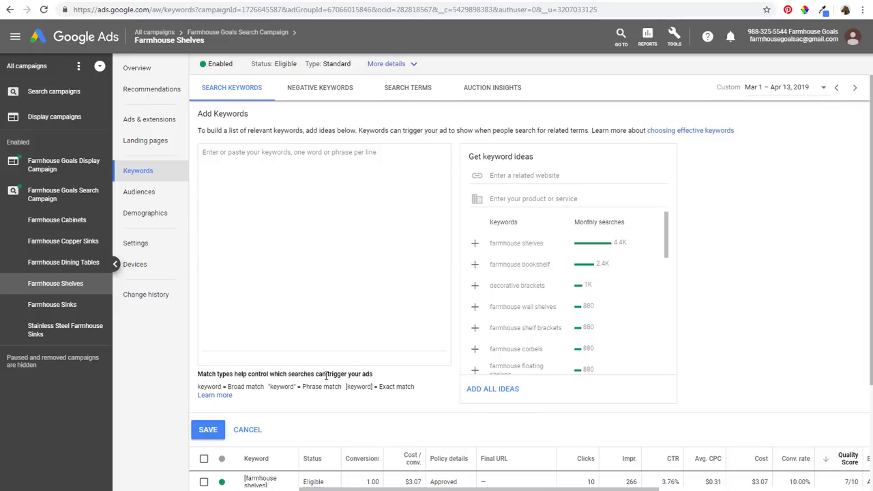
Step: Enter sample keywords farmhouse shelves, +farmhouse +shelves and "farmhouse shelves", then clear the entry box
click(251, 204)
text(farmho)
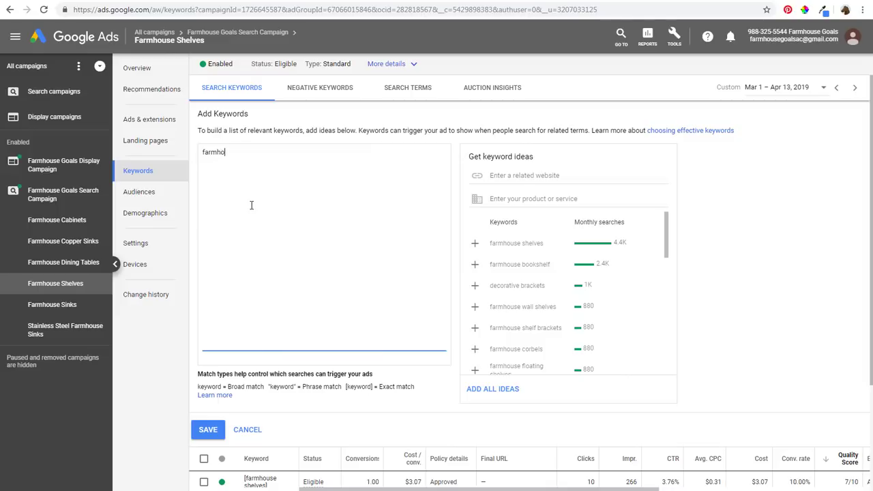
text(use shelves)
key(Return)
text(+farmhouse +shelv)
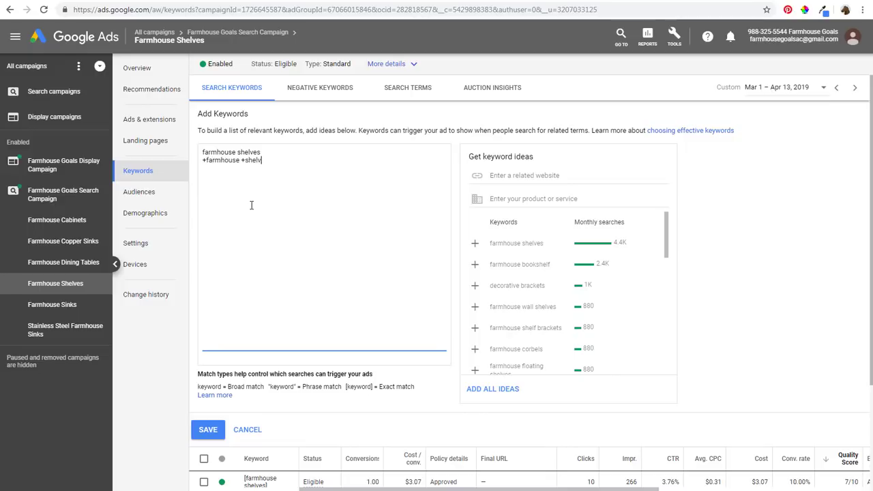
text(es)
text("farmhous)
text(e shelves" [f)
text(armhous)
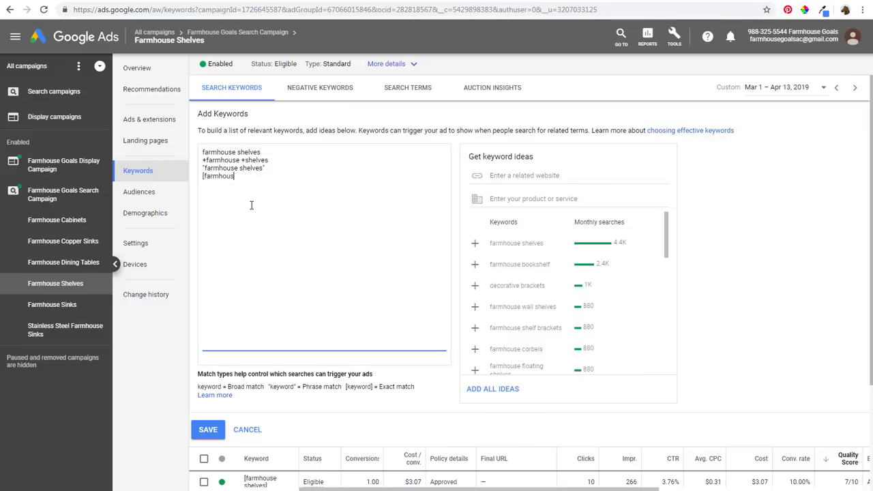
text(e shelves)
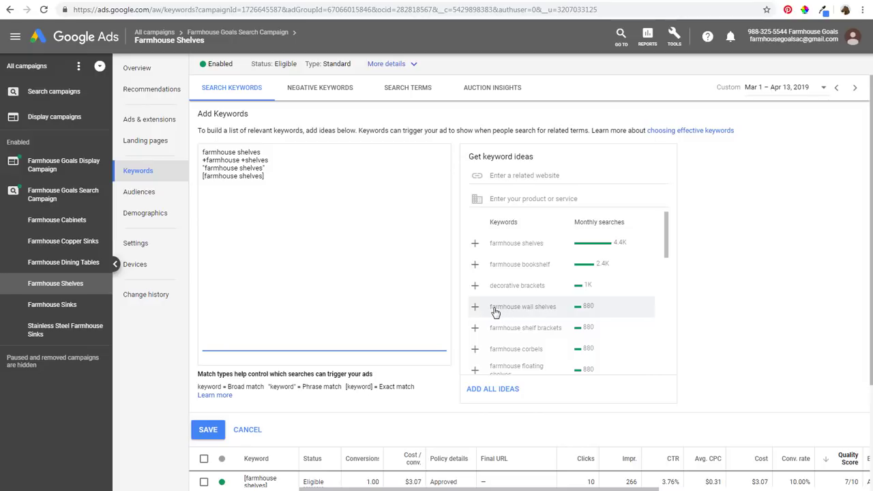
key(ctrl+a)
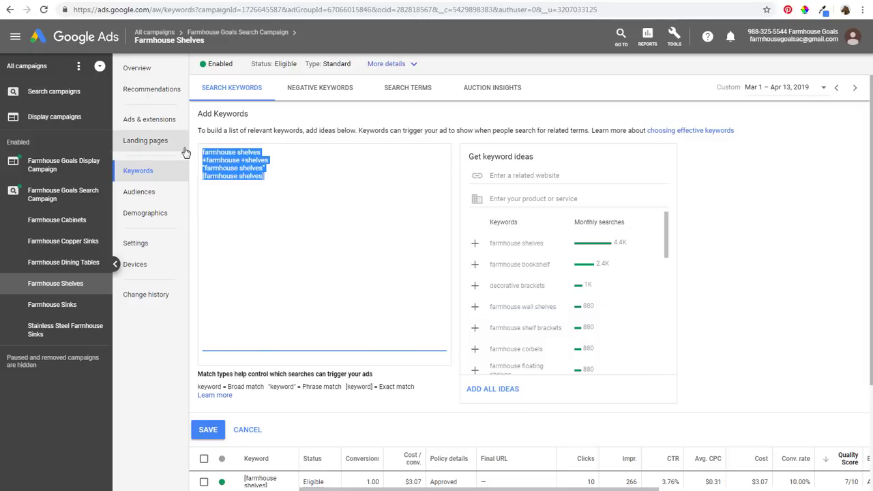
key(BackSpace)
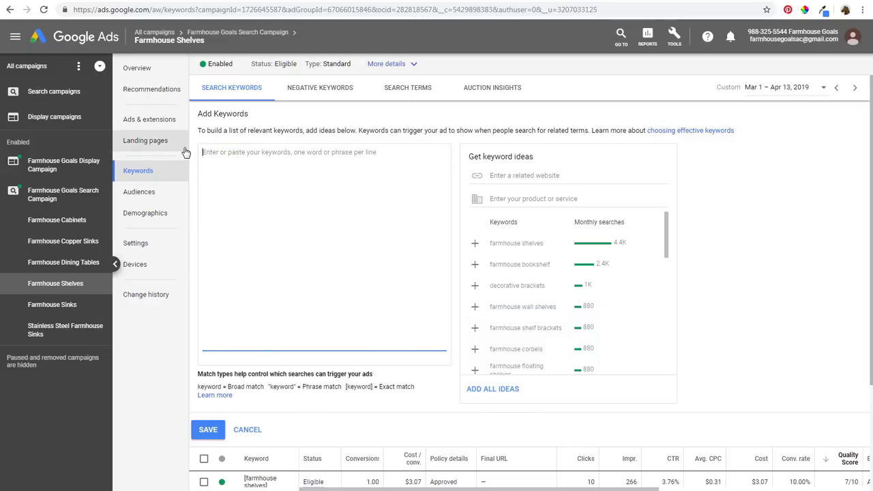
Step: Add the 'farmhouse wall shelves' idea as +farmhouse +wall +shelves and save it to the ad group
click(475, 309)
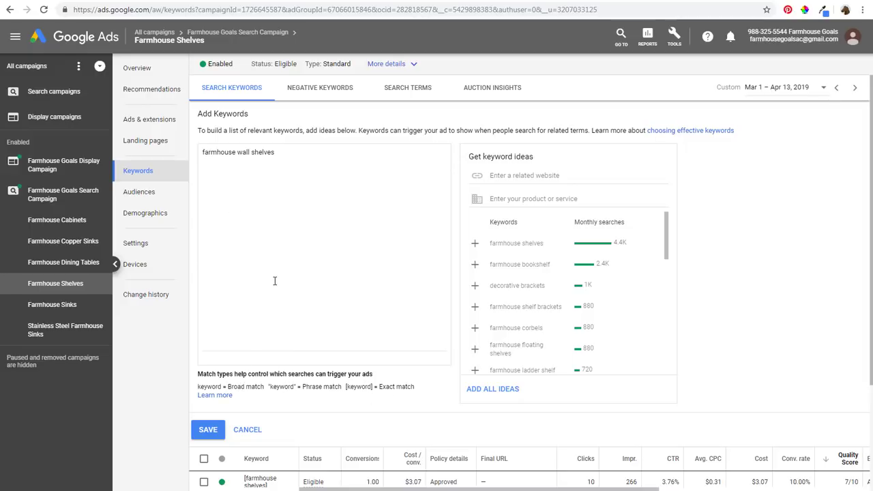
click(203, 154)
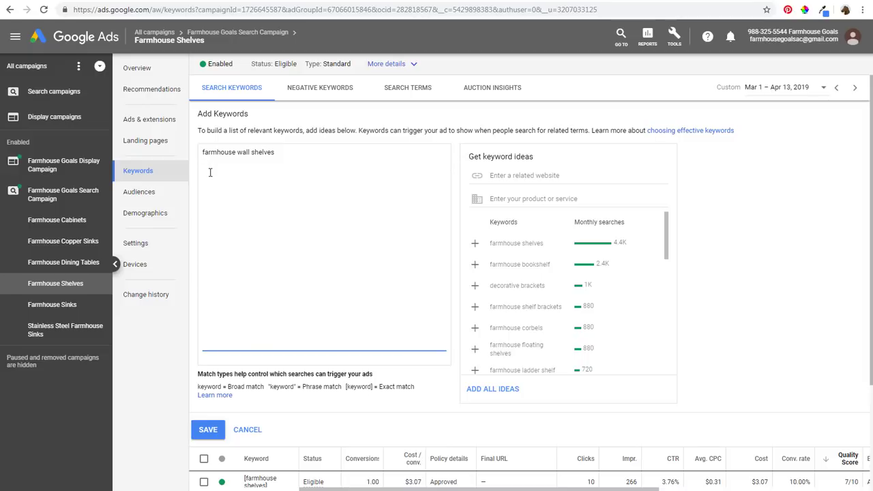
text(+)
text(+)
text(+)
click(213, 430)
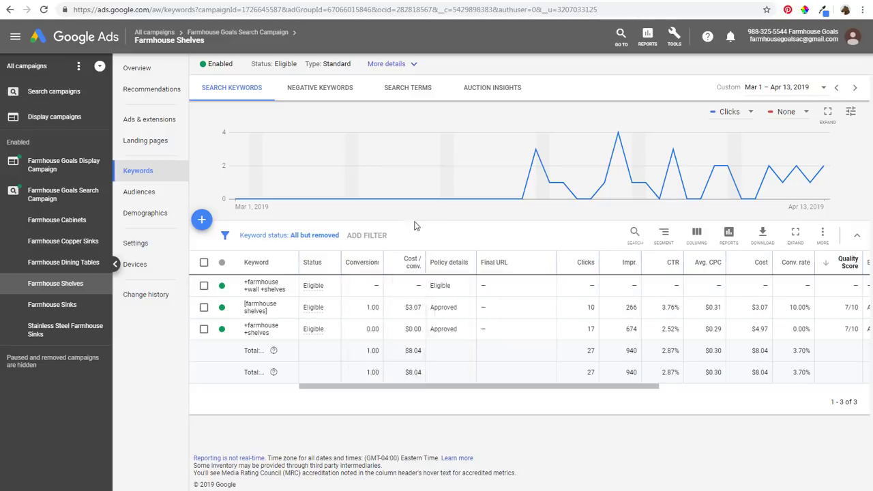
Step: Return to the Farmhouse Shelves search terms report and scroll down the table
click(412, 89)
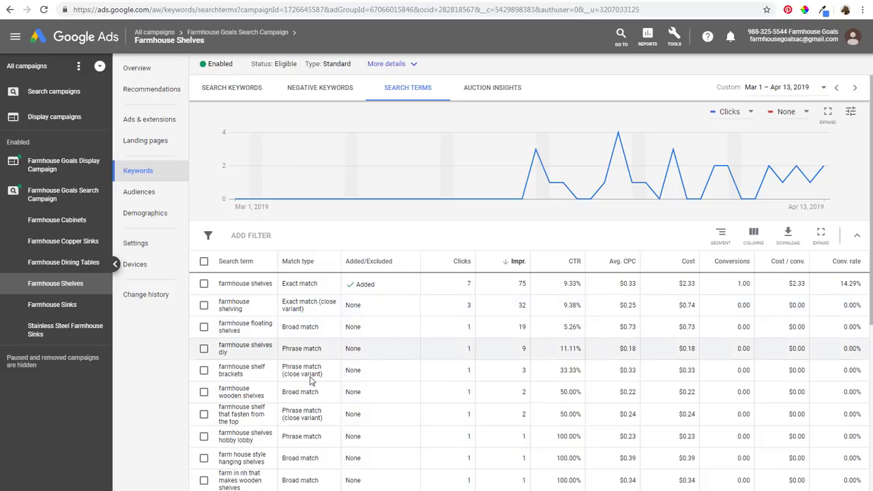
scroll(247, 379, down, 1)
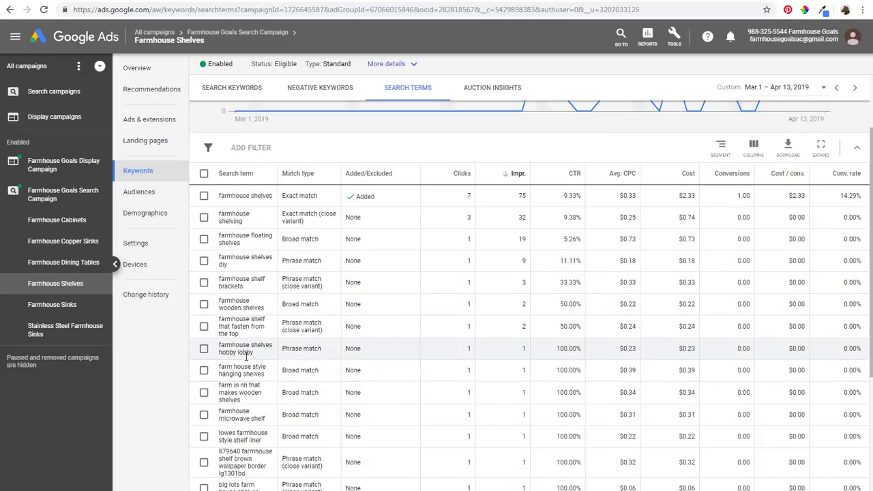